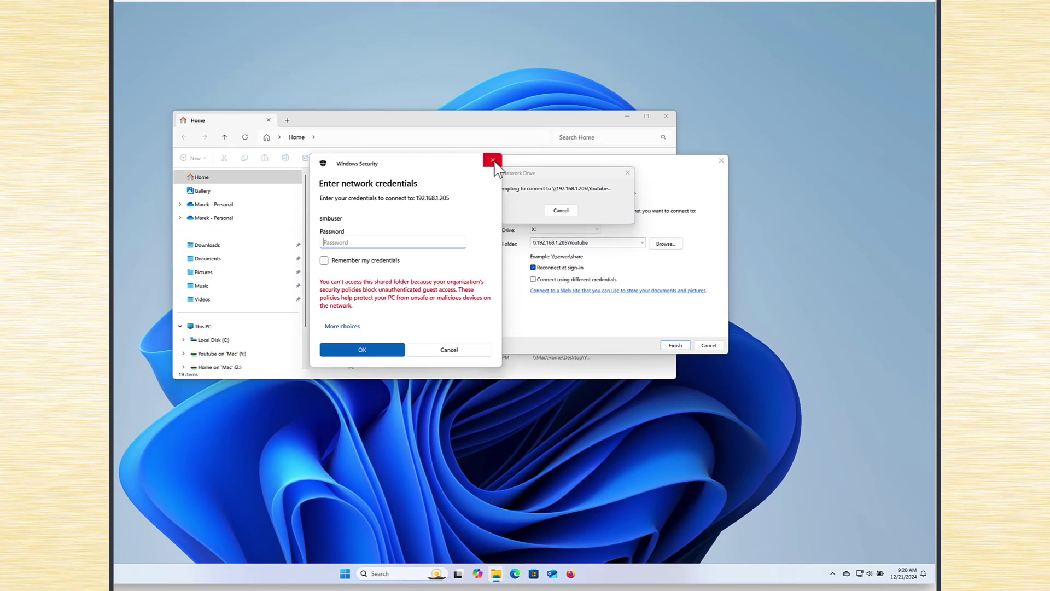
# Cancel the stalled connection and close the Map Network Drive dialog, leaving drive X unmapped
pyautogui.click(493, 160)
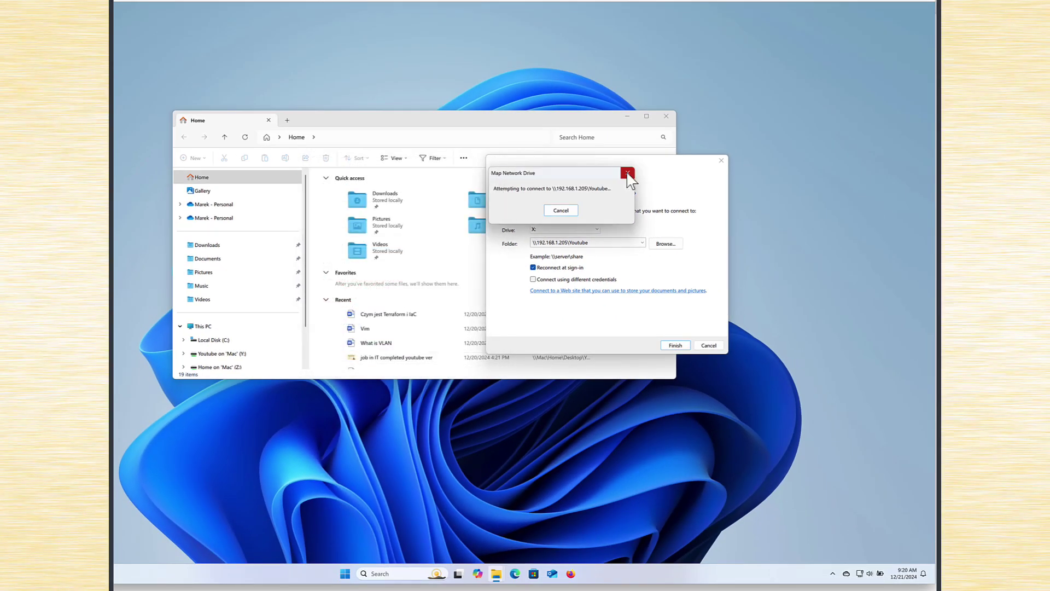
pyautogui.click(662, 164)
# Close File Explorer and open Command Prompt as administrator from a 'cmd' search
pyautogui.click(721, 160)
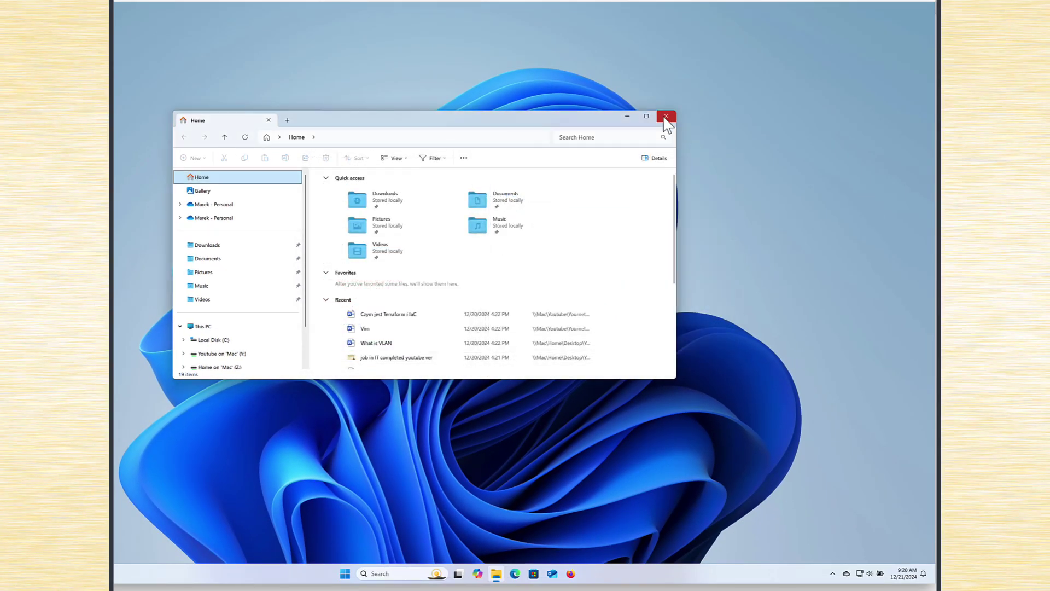
pyautogui.click(666, 116)
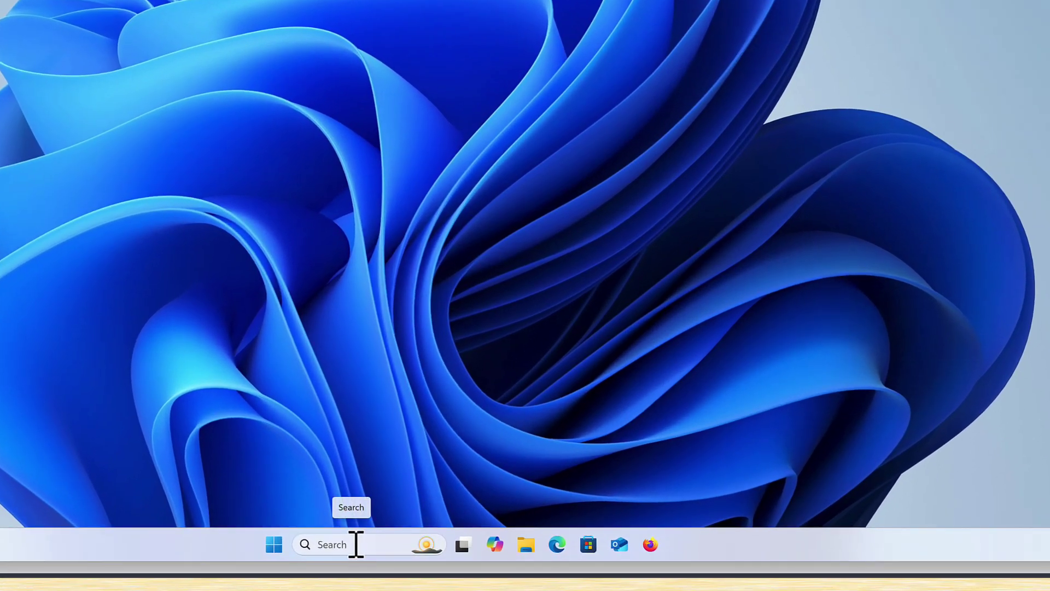
pyautogui.click(355, 551)
pyautogui.write('cmd')
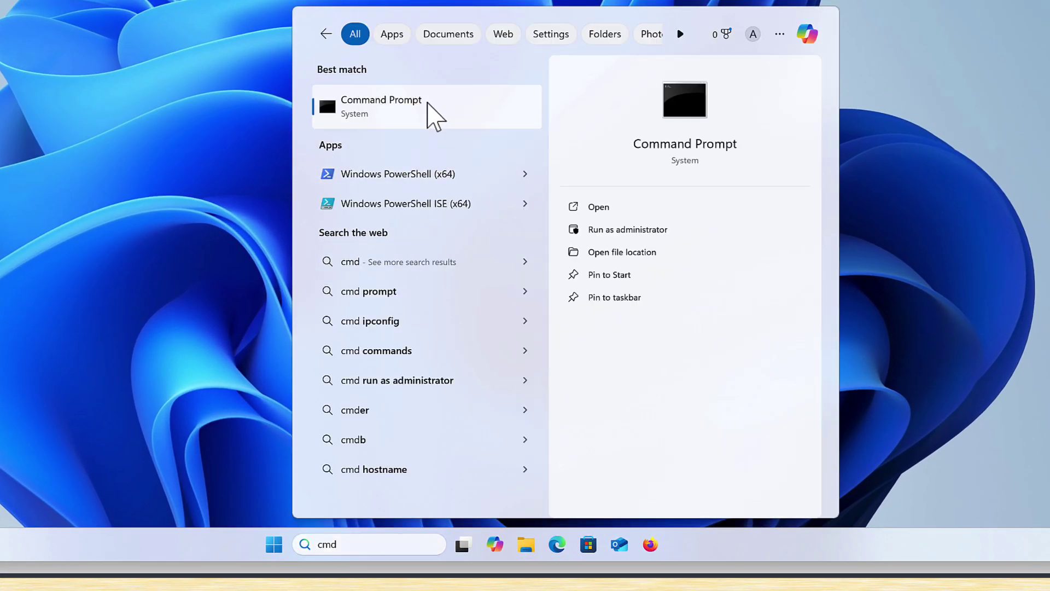
pyautogui.rightClick(433, 107)
pyautogui.click(503, 117)
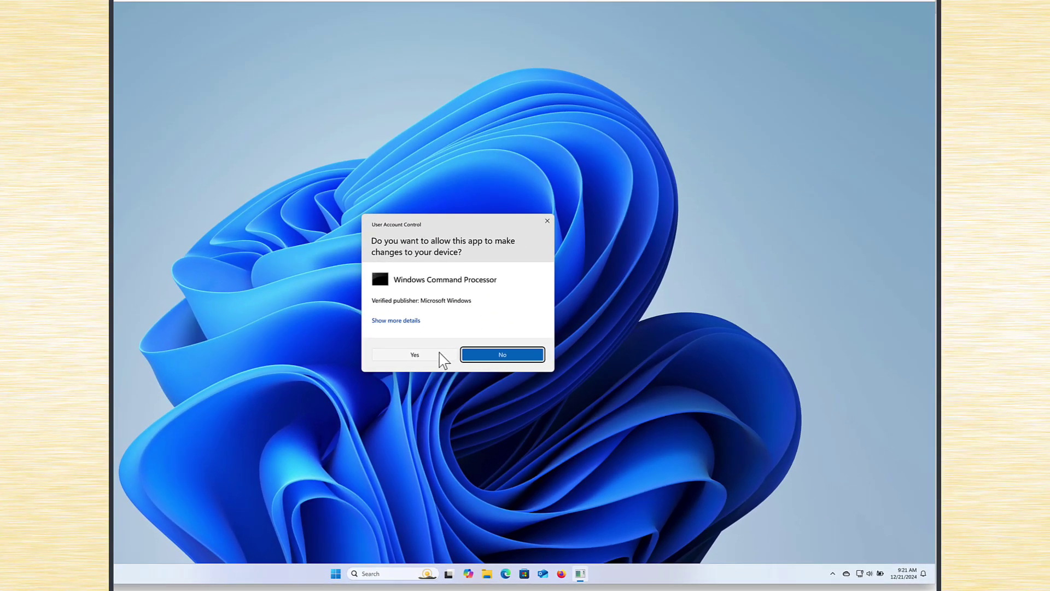
pyautogui.click(440, 354)
pyautogui.moveTo(497, 105); pyautogui.dragTo(547, 134)
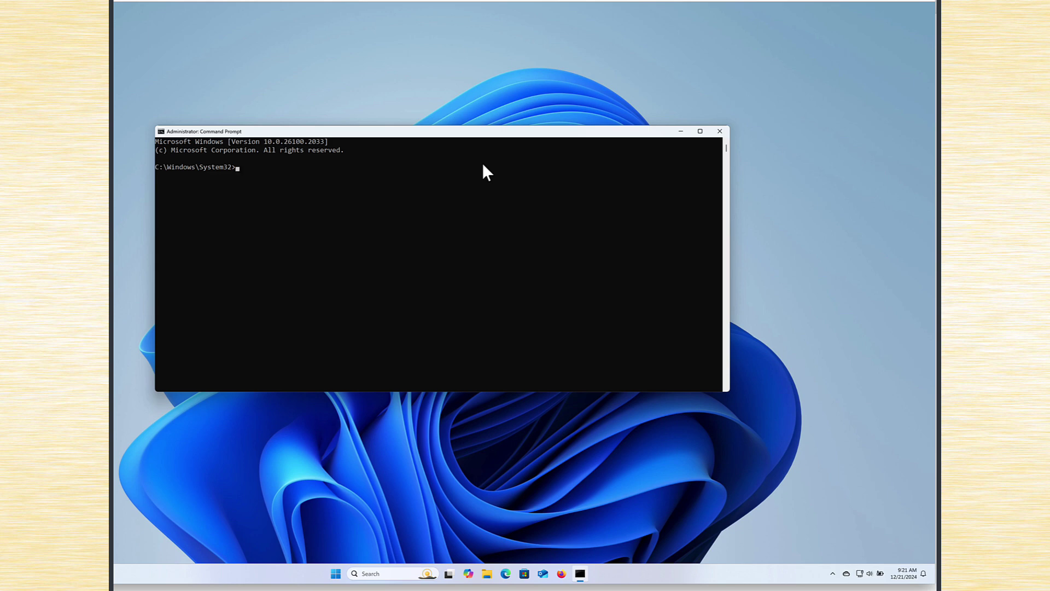
# Launch Registry Editor by running regedit.exe from the administrator console
pyautogui.write('regedit.exe')
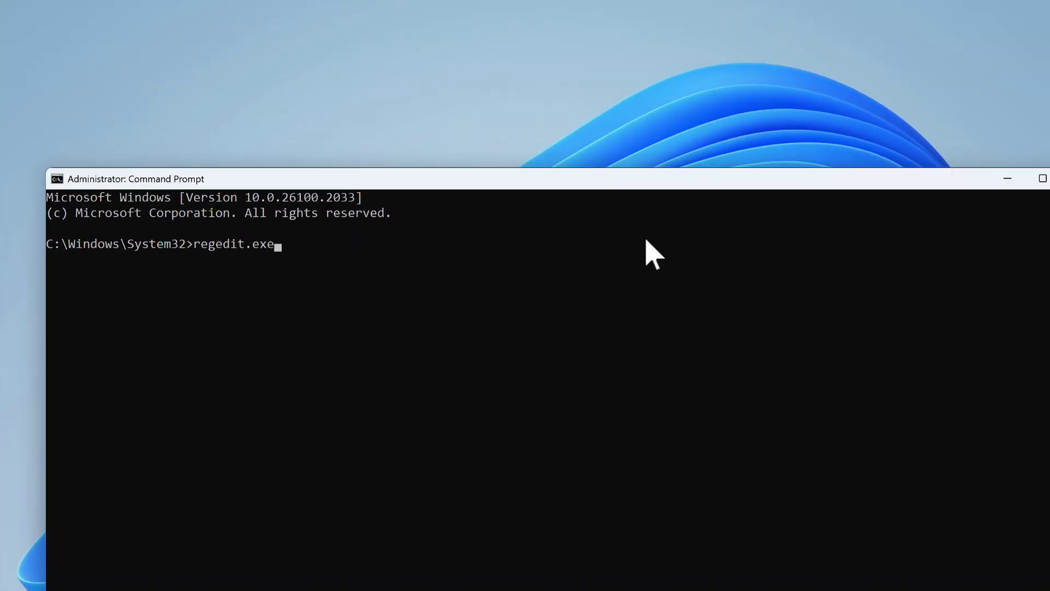
pyautogui.press('Return')
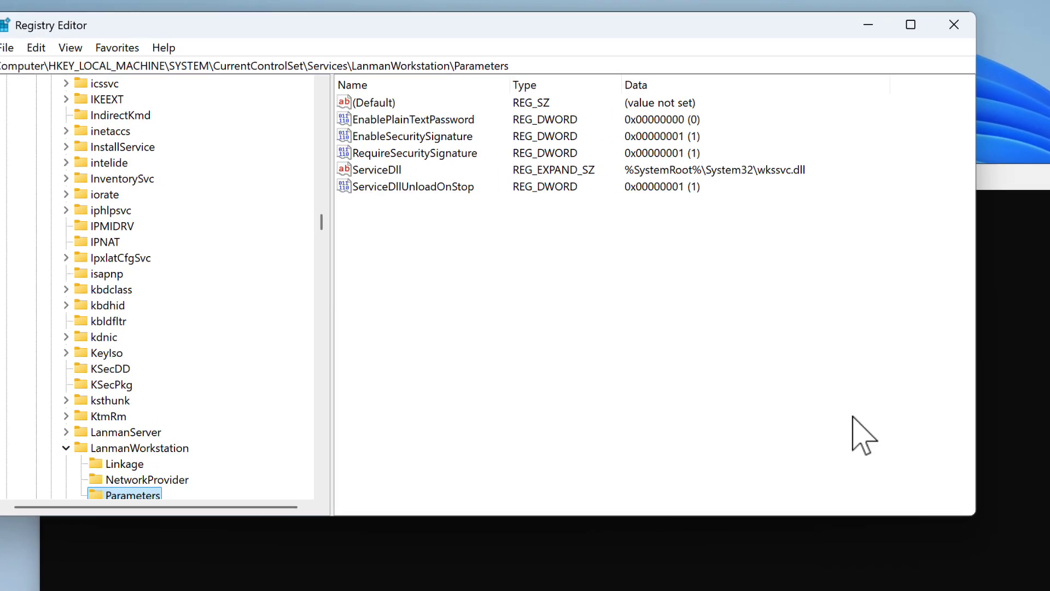
pyautogui.click(429, 130)
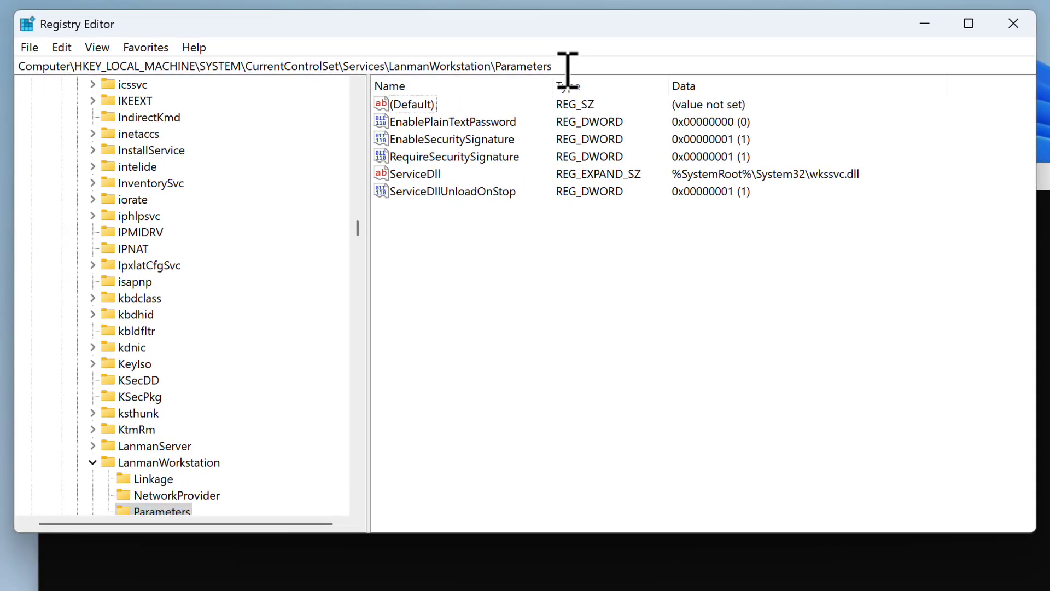
pyautogui.moveTo(553, 70); pyautogui.dragTo(47, 65)
pyautogui.press('End')
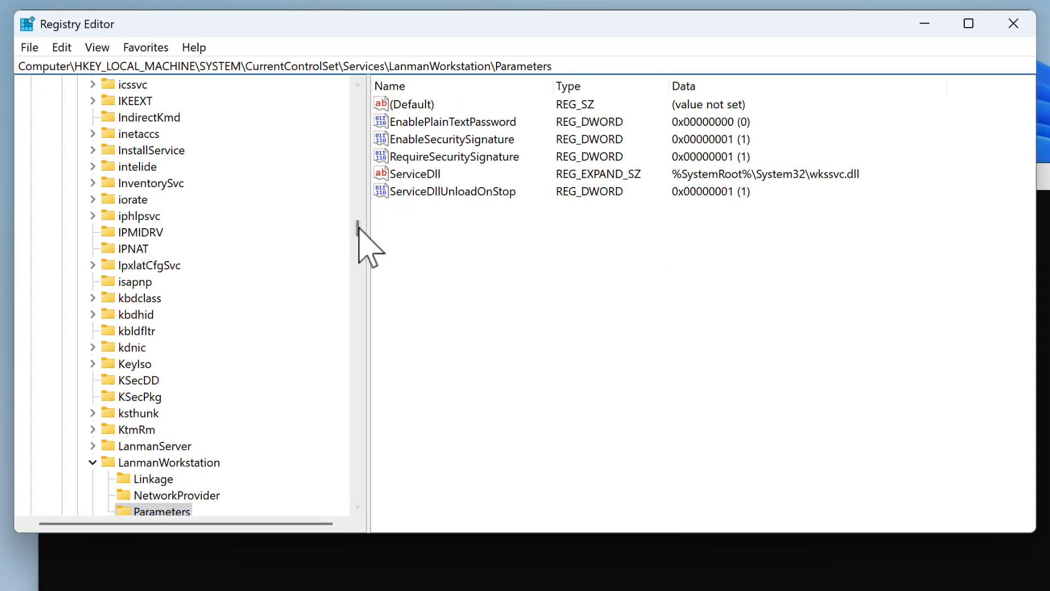
pyautogui.moveTo(358, 228); pyautogui.dragTo(357, 94)
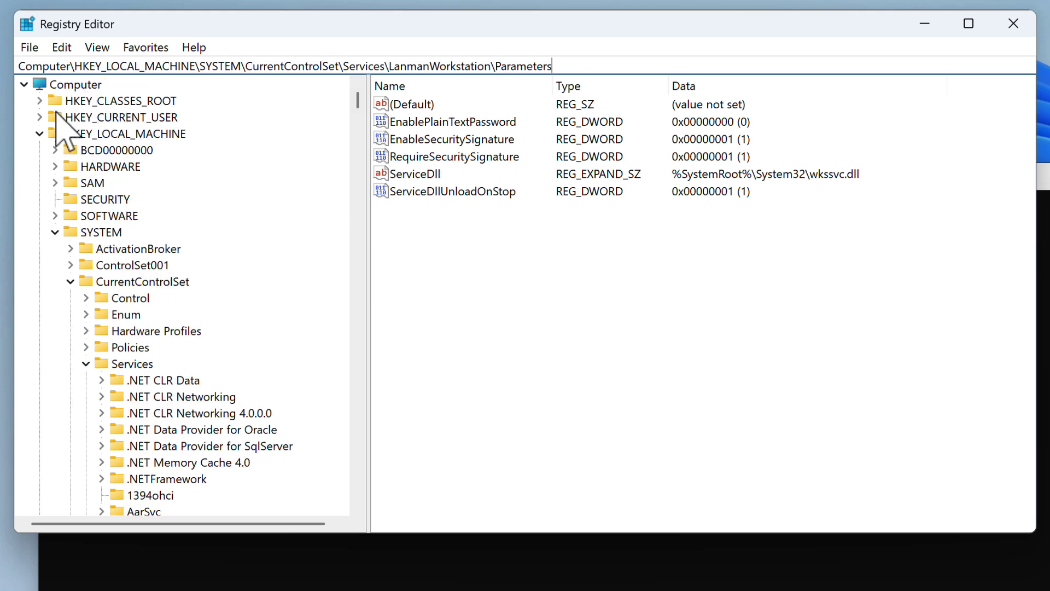
# Collapse the tree and drill down through HKLM\SYSTEM\CurrentControlSet\Services to LanmanWorkstation\Parameters
pyautogui.click(39, 133)
pyautogui.click(24, 84)
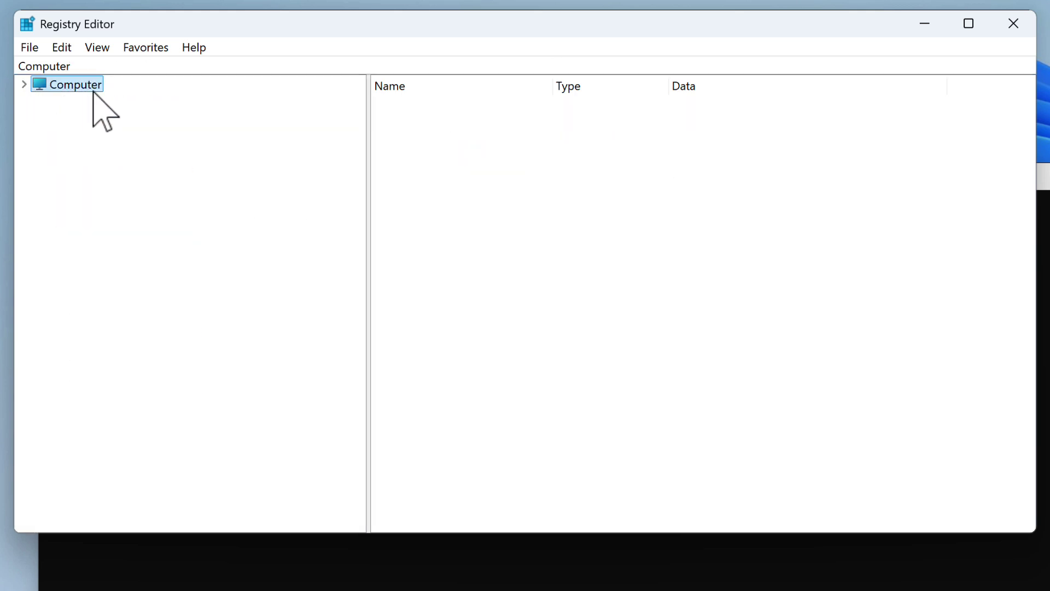
pyautogui.click(24, 84)
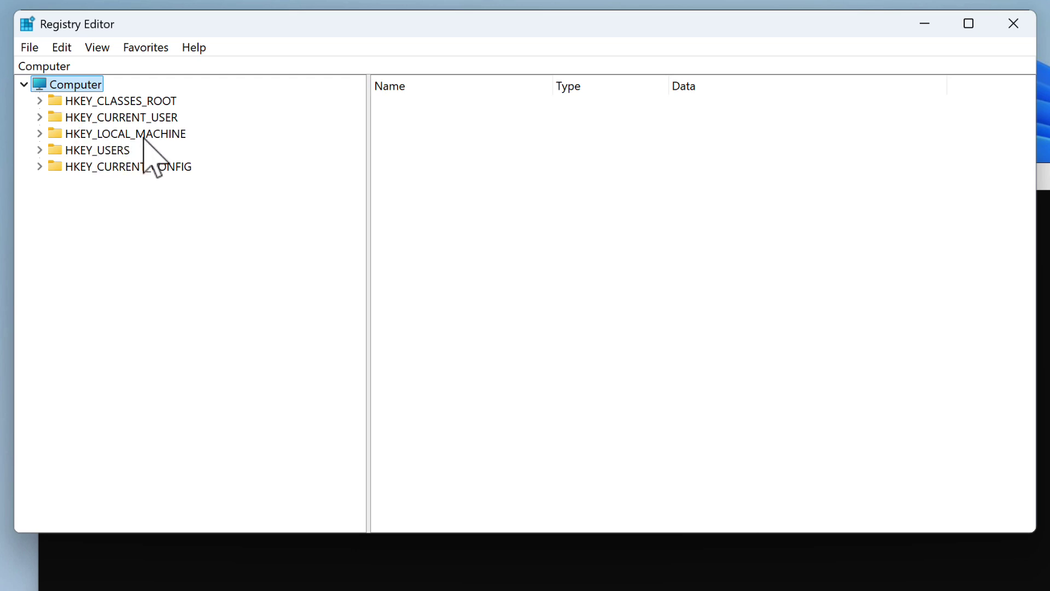
pyautogui.click(39, 134)
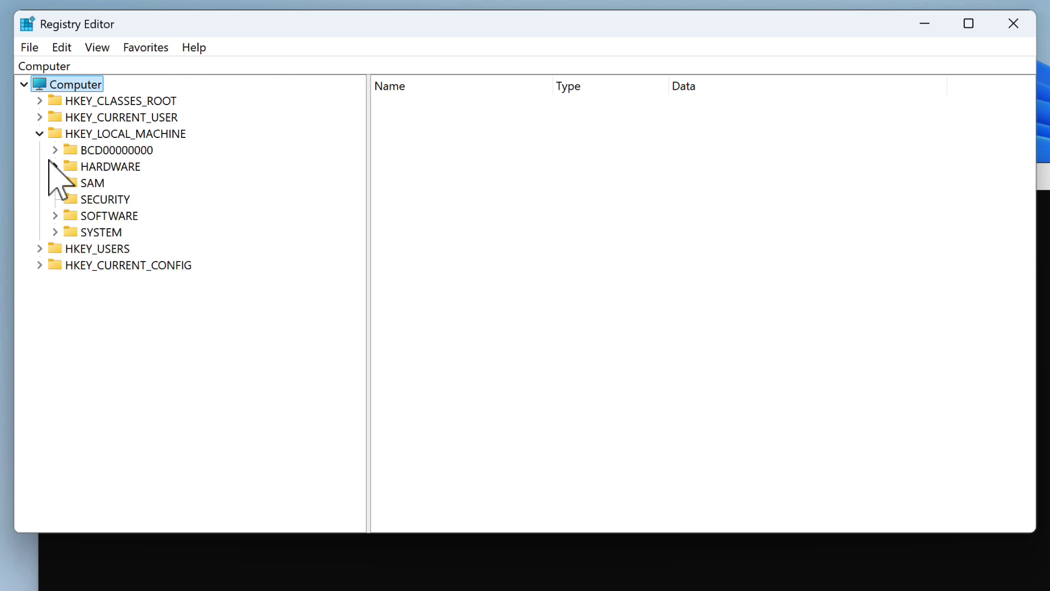
pyautogui.click(55, 232)
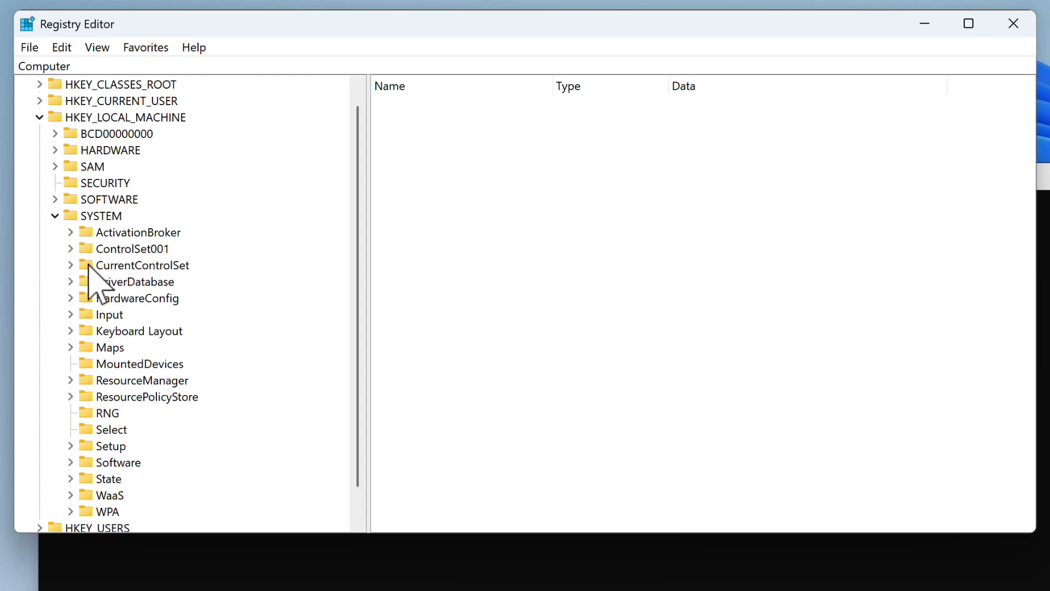
pyautogui.click(70, 265)
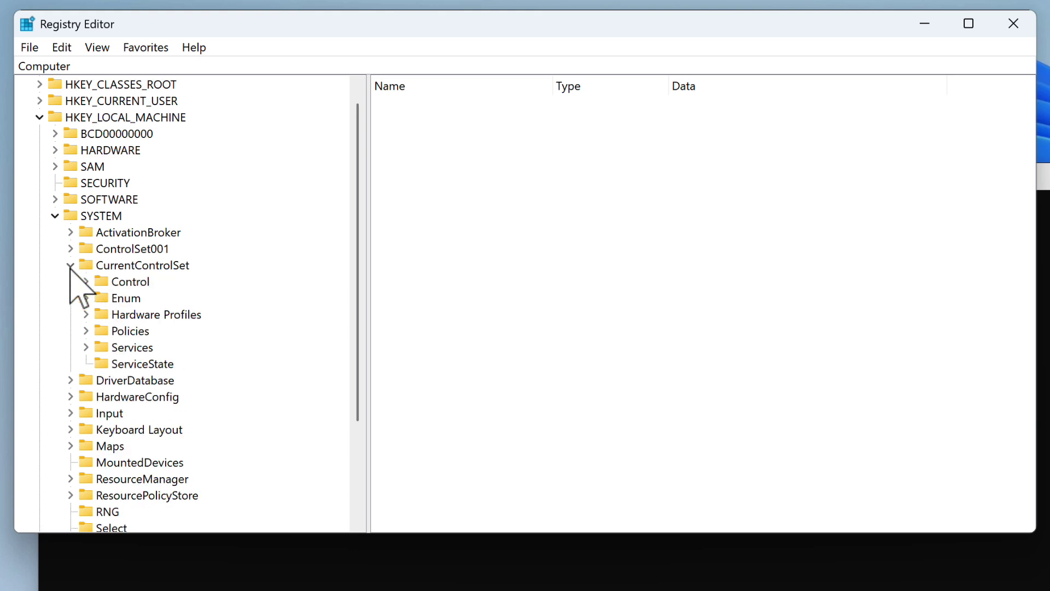
pyautogui.click(86, 348)
pyautogui.scroll(-4, 235, 304)
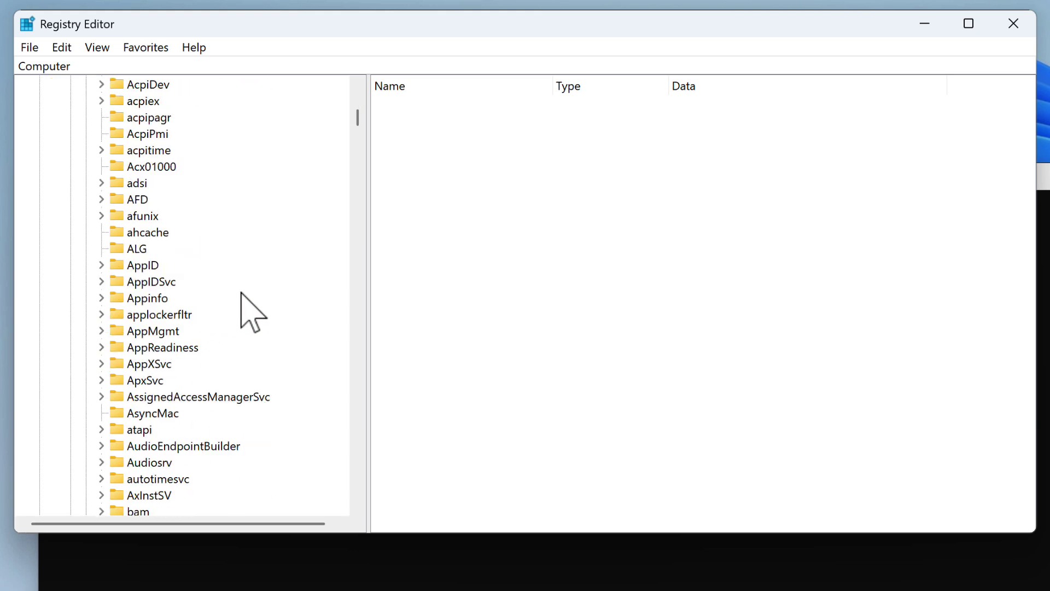
pyautogui.scroll(-20, 241, 293)
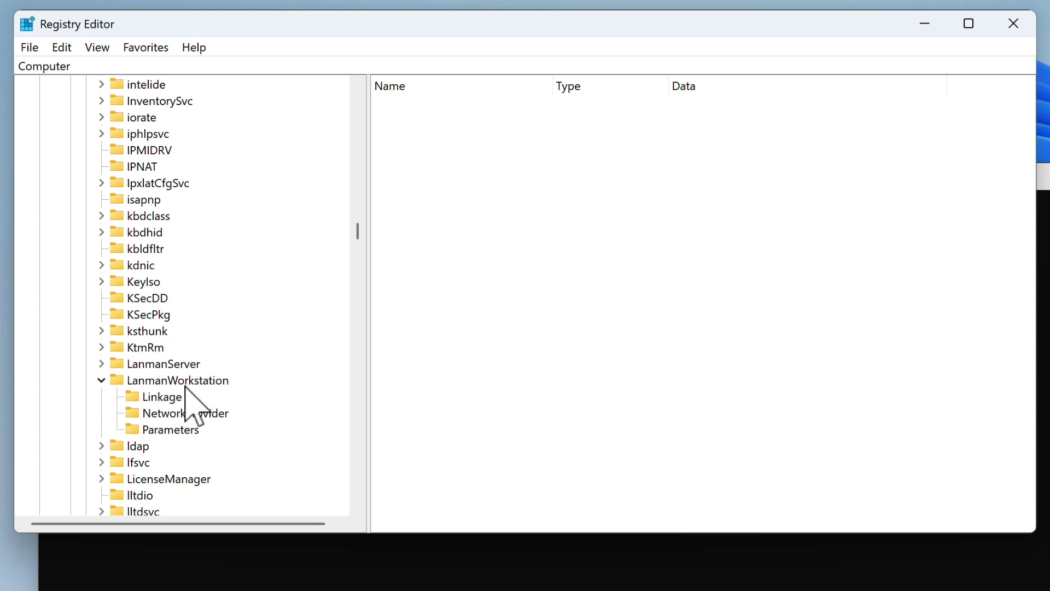
pyautogui.click(184, 431)
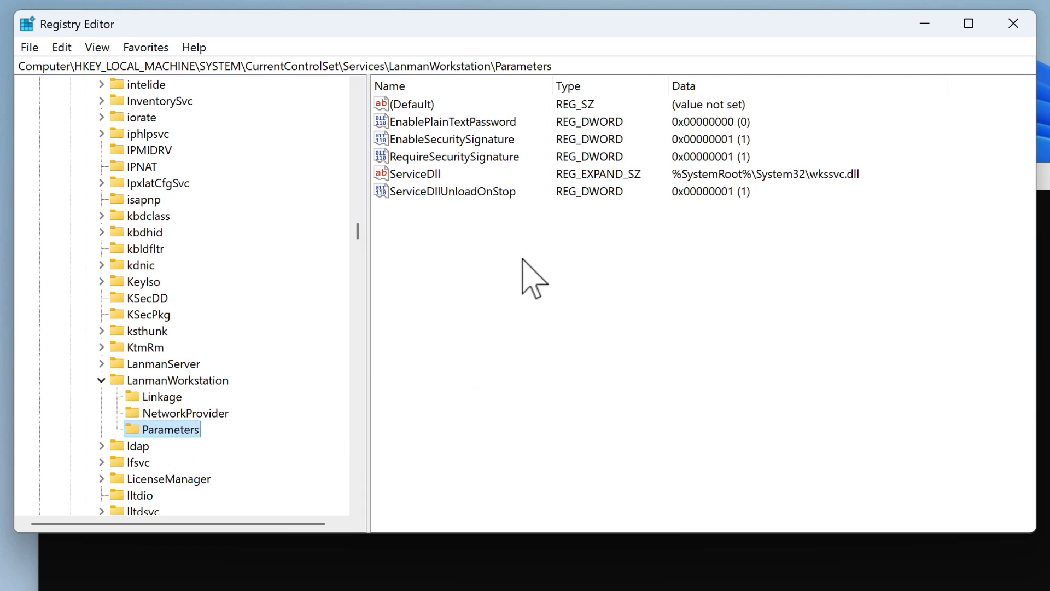
# Create a new DWORD (32-bit) value in Parameters named AllowInsecureGuestAuth
pyautogui.rightClick(626, 281)
pyautogui.click(514, 257)
pyautogui.moveTo(540, 263)
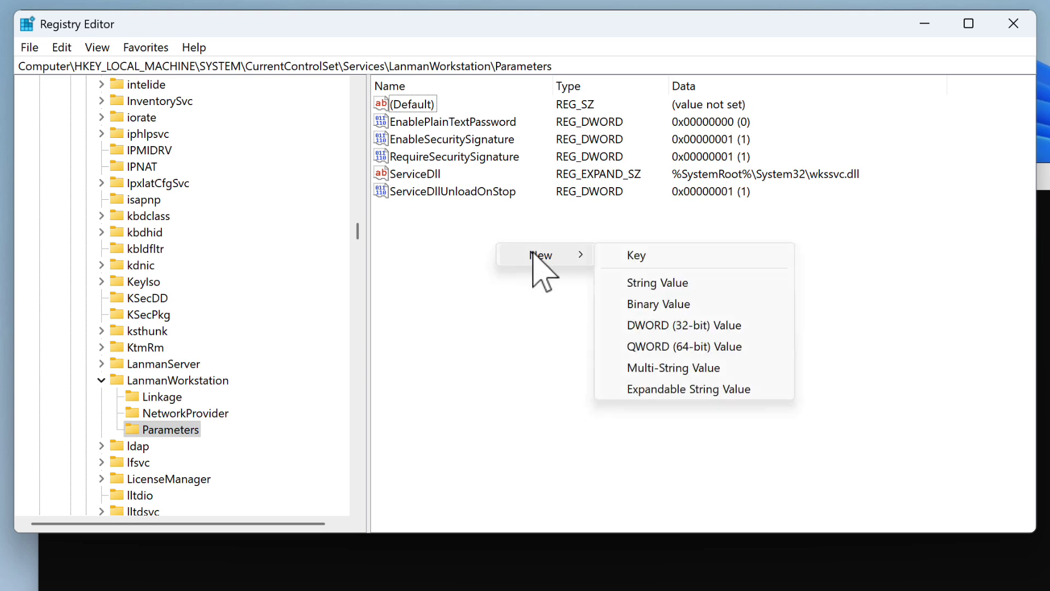
pyautogui.click(719, 325)
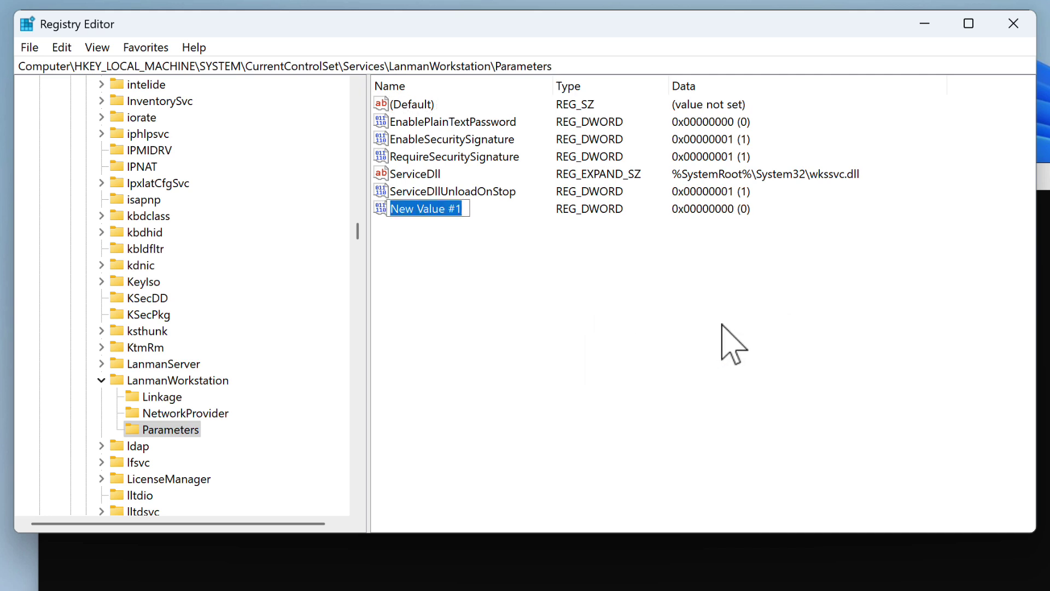
pyautogui.write('AllowInsecureGuestAuth')
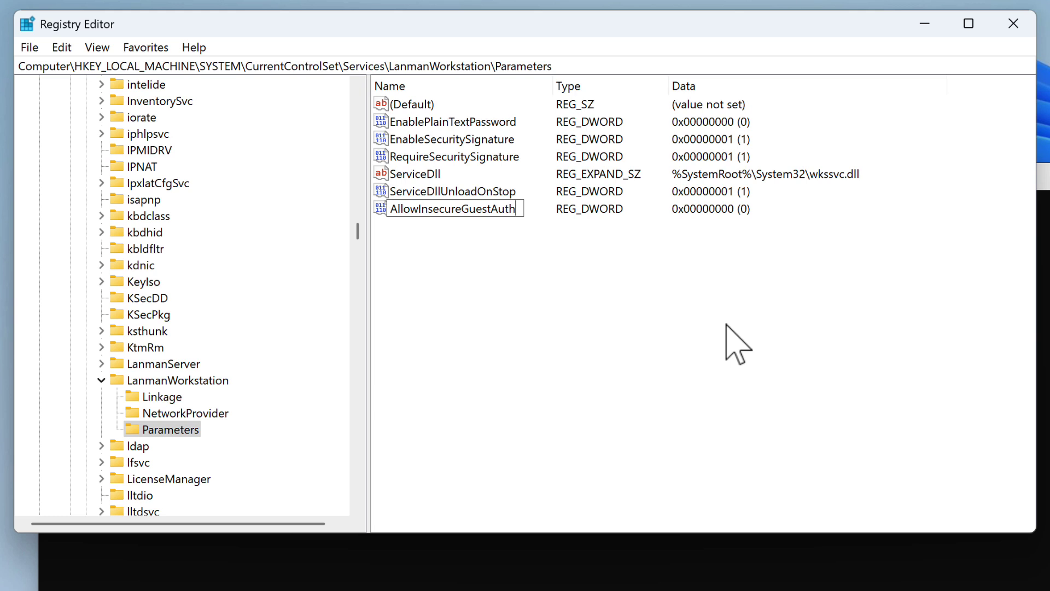
pyautogui.press('Return')
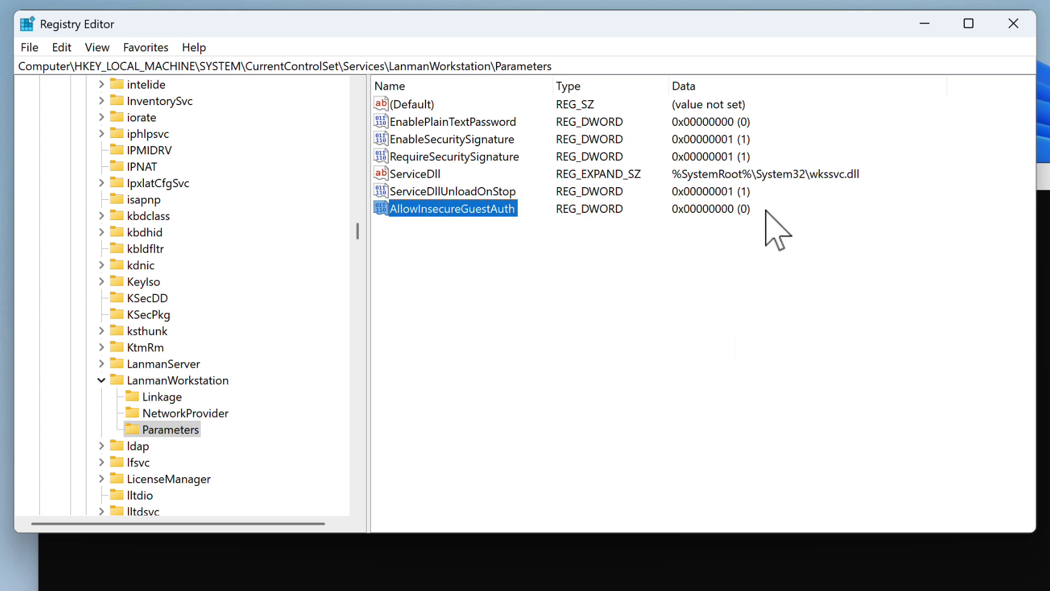
# Change AllowInsecureGuestAuth's value data from 0 to 1
pyautogui.doubleClick(479, 210)
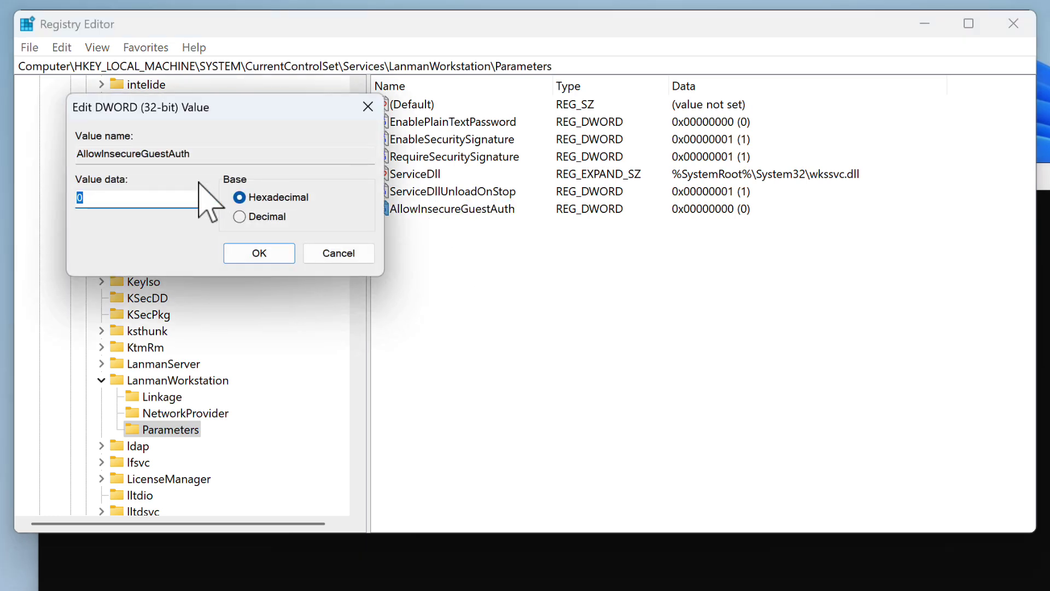
pyautogui.press('BackSpace')
pyautogui.write('1')
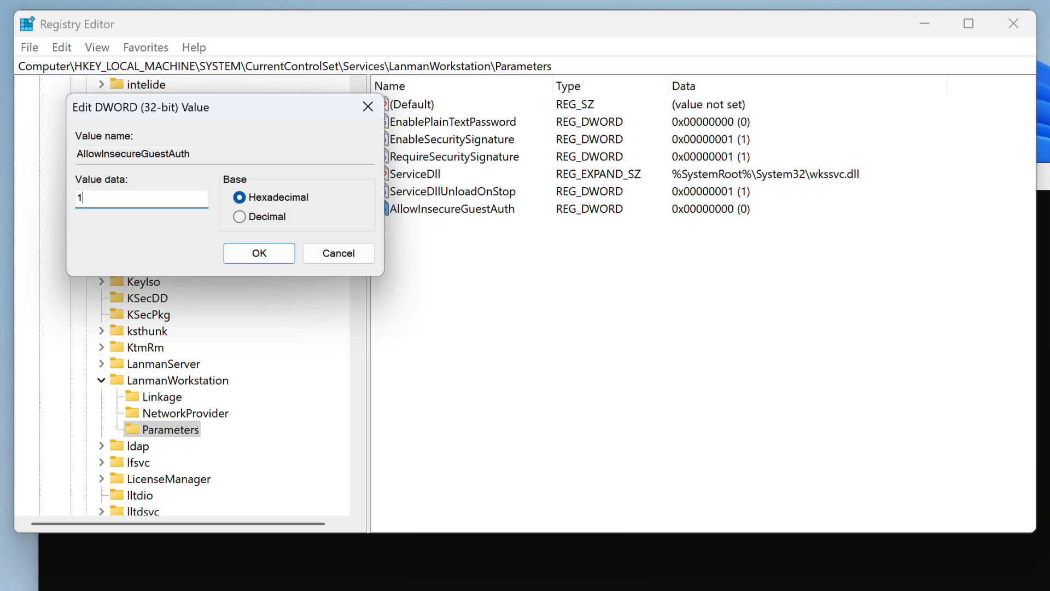
pyautogui.click(279, 257)
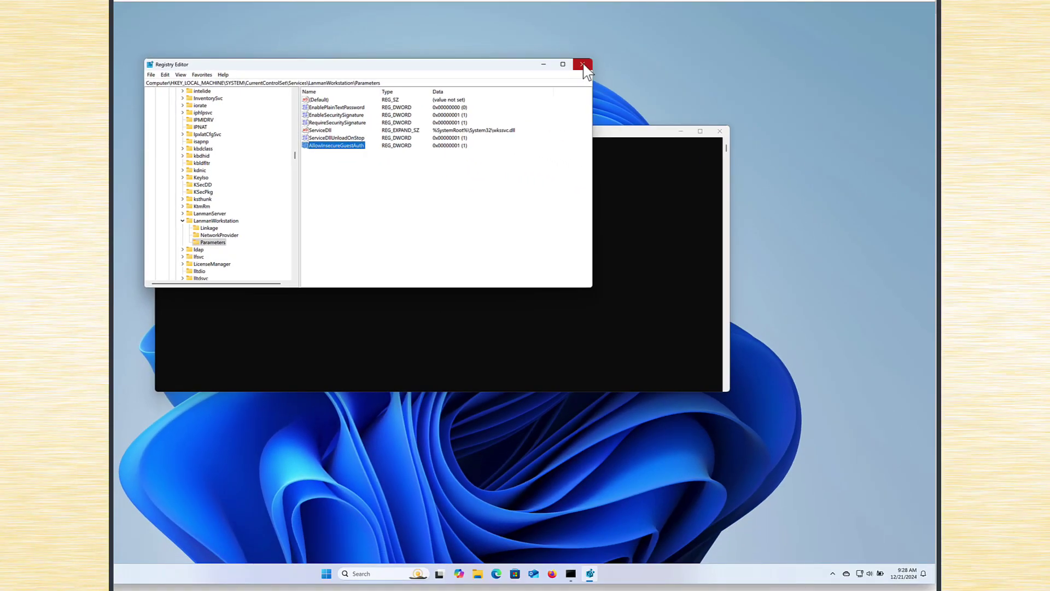
# Close Registry Editor, retry mapping \\192.168.1.205\Youtube to X:, and dismiss the extended error
pyautogui.click(583, 65)
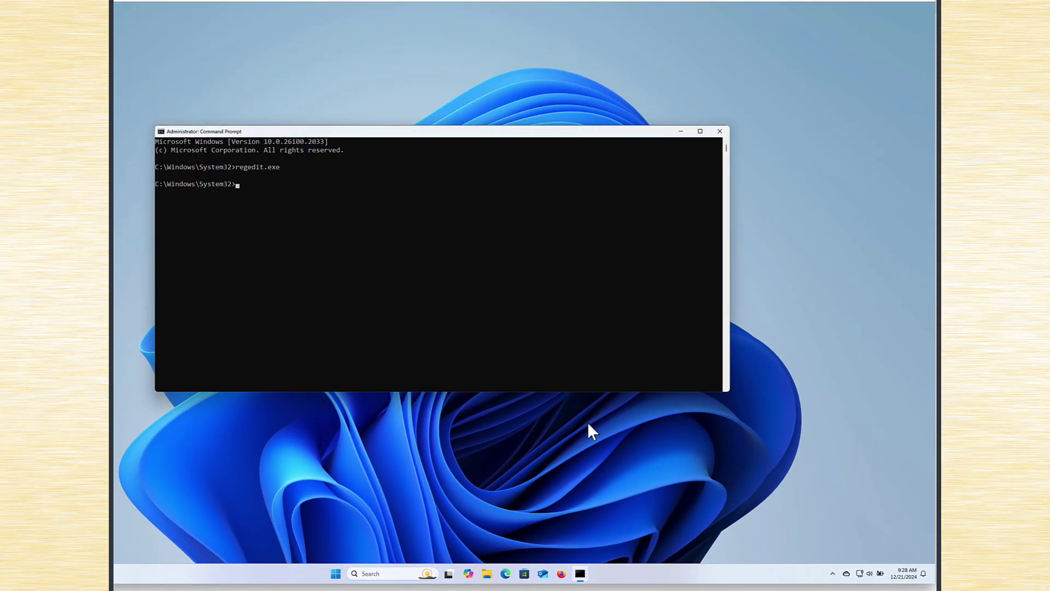
pyautogui.click(487, 573)
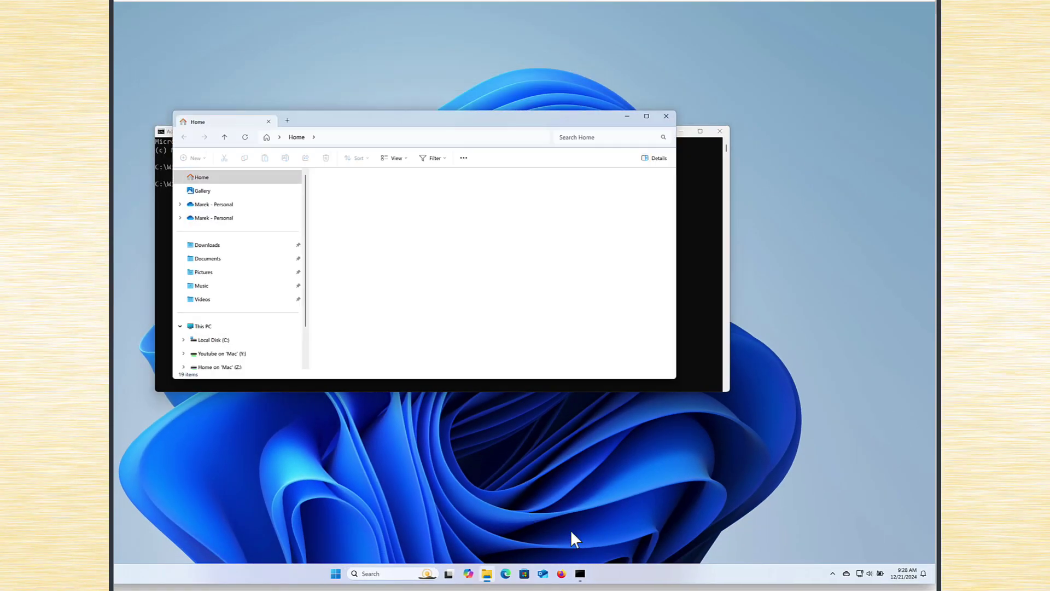
pyautogui.rightClick(222, 328)
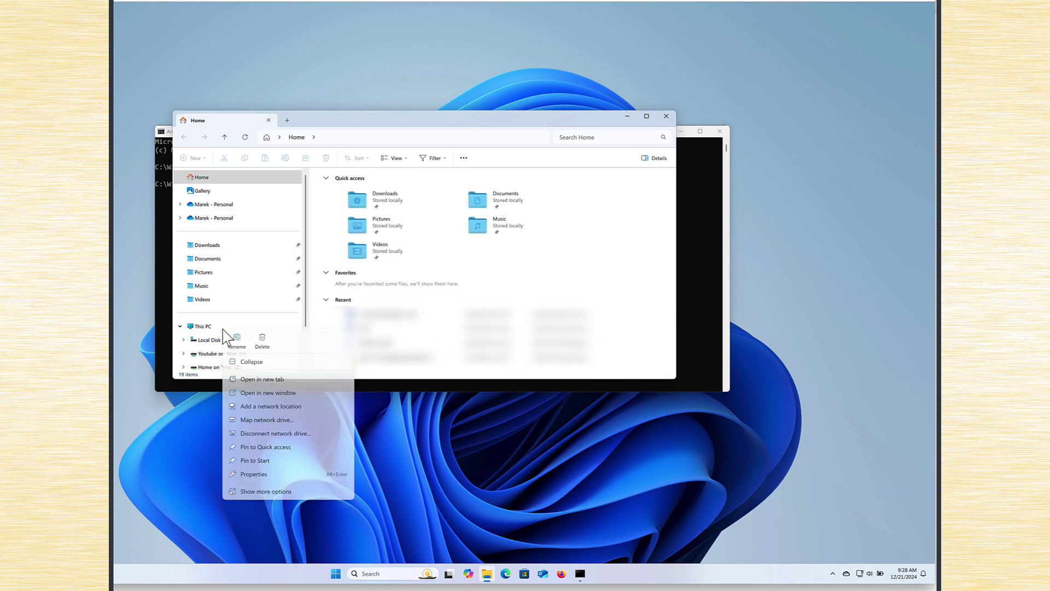
pyautogui.click(276, 419)
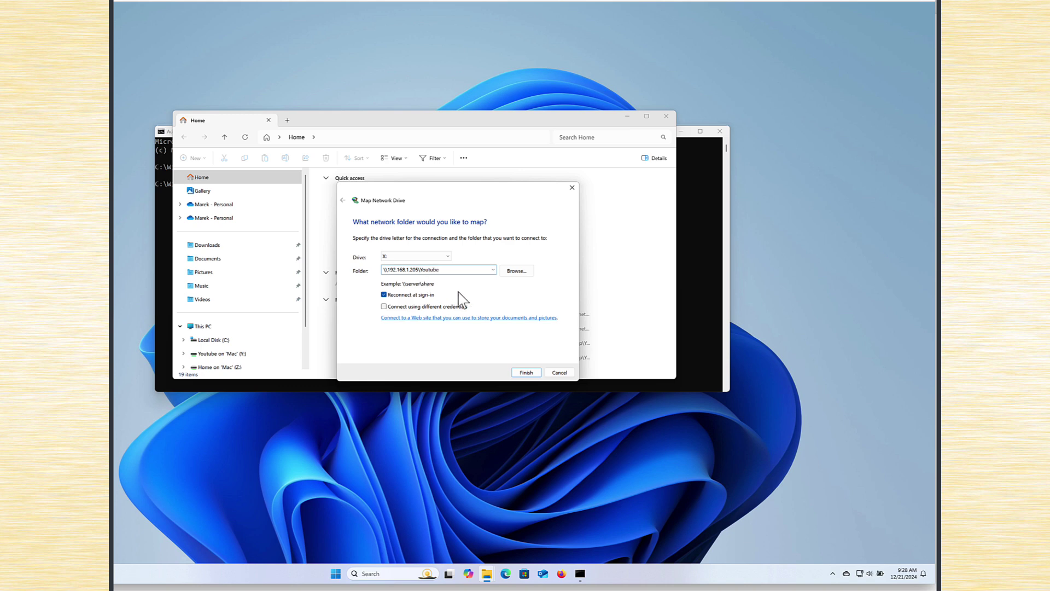
pyautogui.click(533, 372)
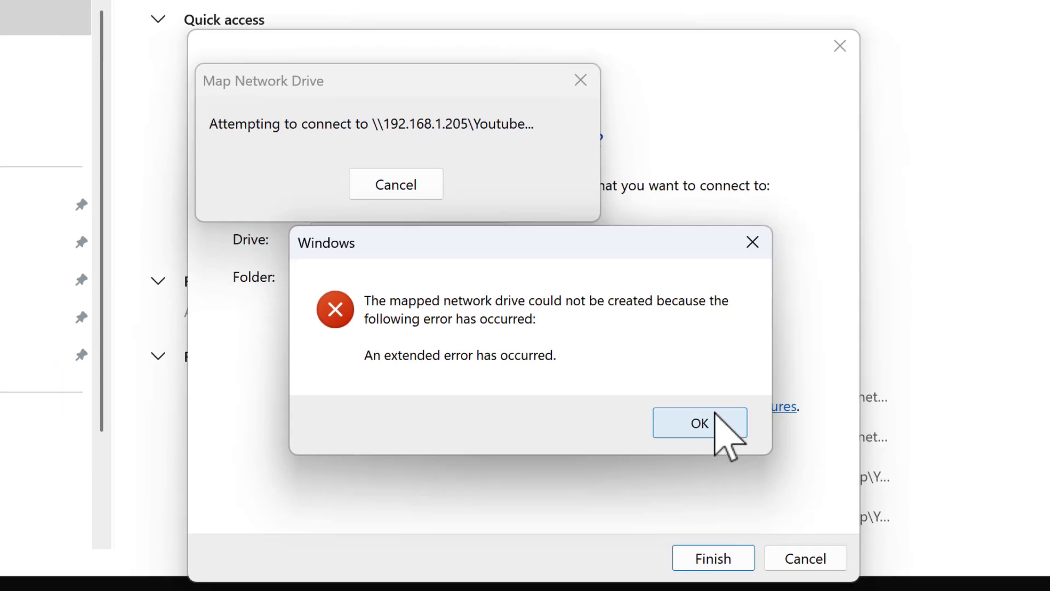
pyautogui.click(751, 451)
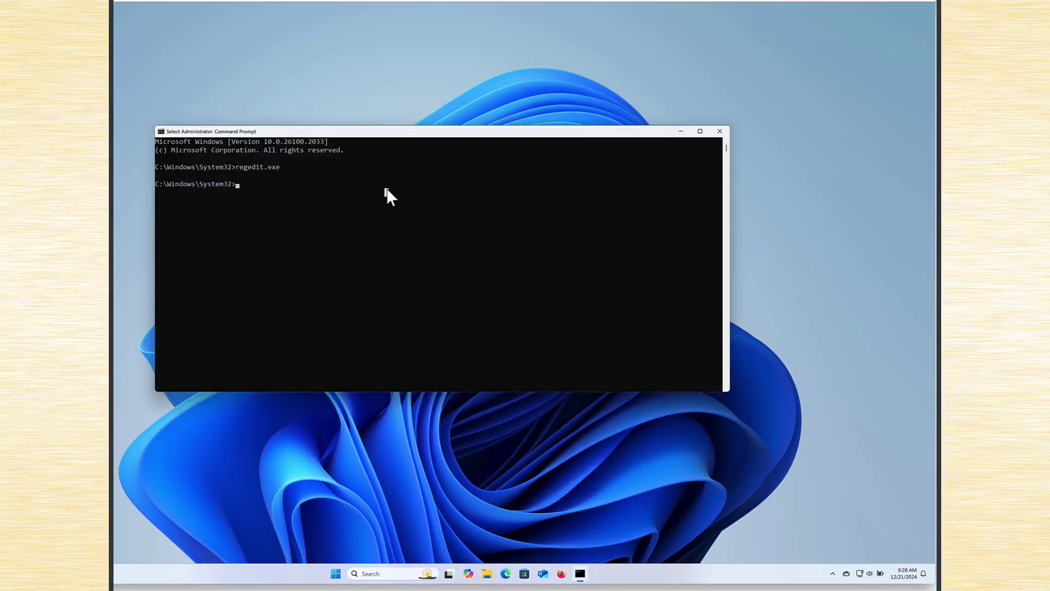
pyautogui.write('net use X: \\\\192.168.1.205\\Yo')
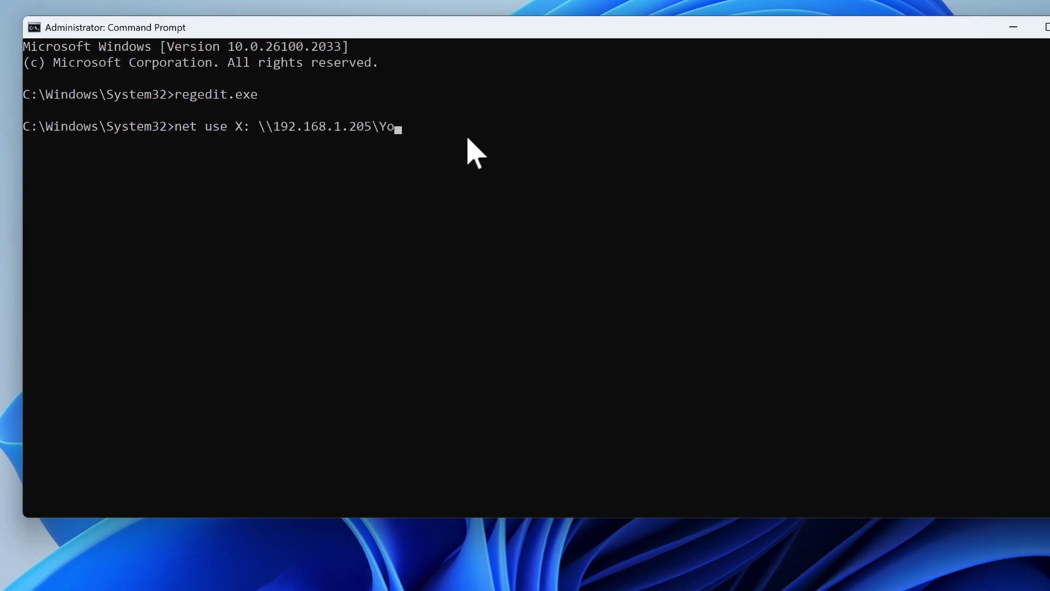
pyautogui.write('utube')
pyautogui.press('Return')
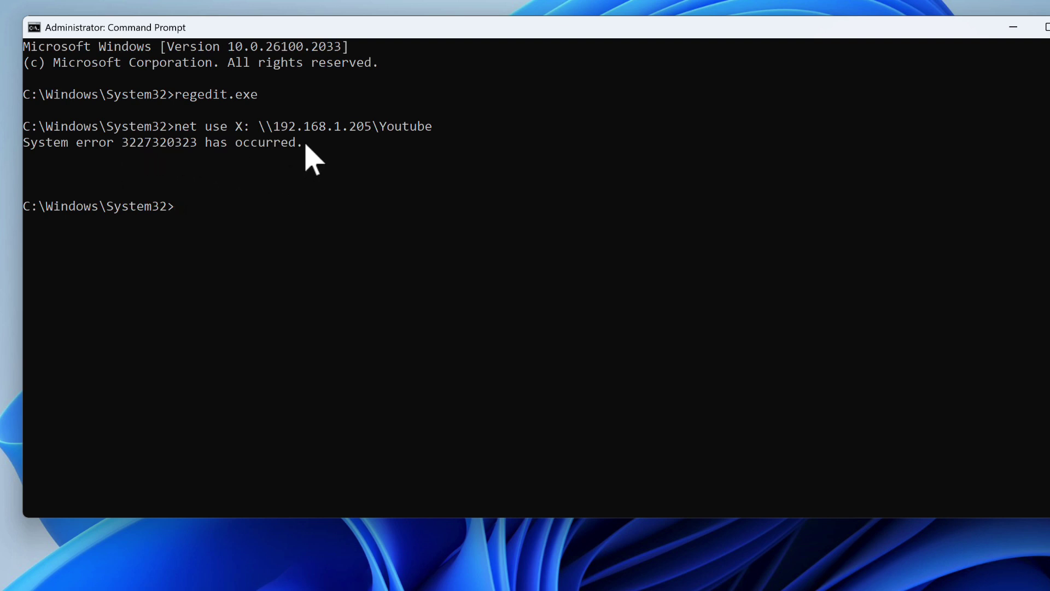
pyautogui.moveTo(306, 145); pyautogui.dragTo(47, 148)
pyautogui.click(87, 174)
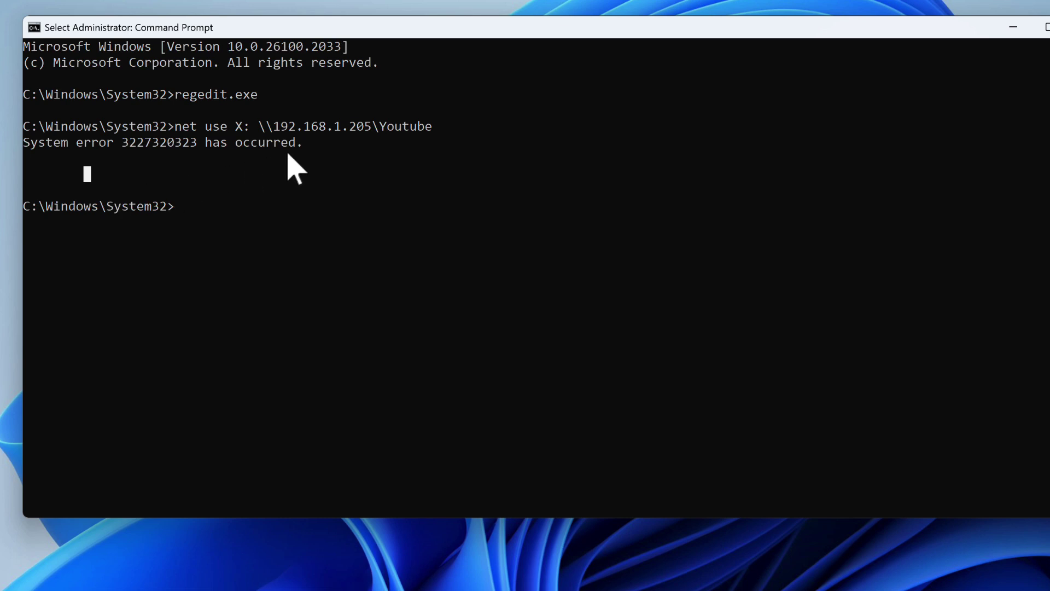
pyautogui.moveTo(307, 147); pyautogui.dragTo(75, 146)
pyautogui.click(239, 207)
pyautogui.click(307, 222)
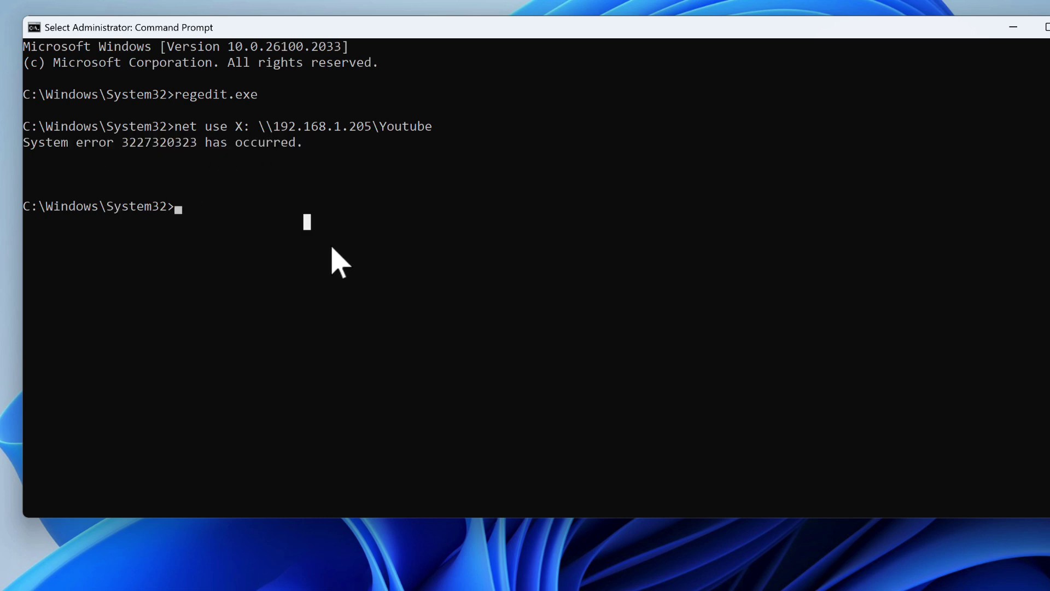
# Launch gpedit and browse Windows Settings > Security Settings > Local Policies > Security Options
pyautogui.write('gp')
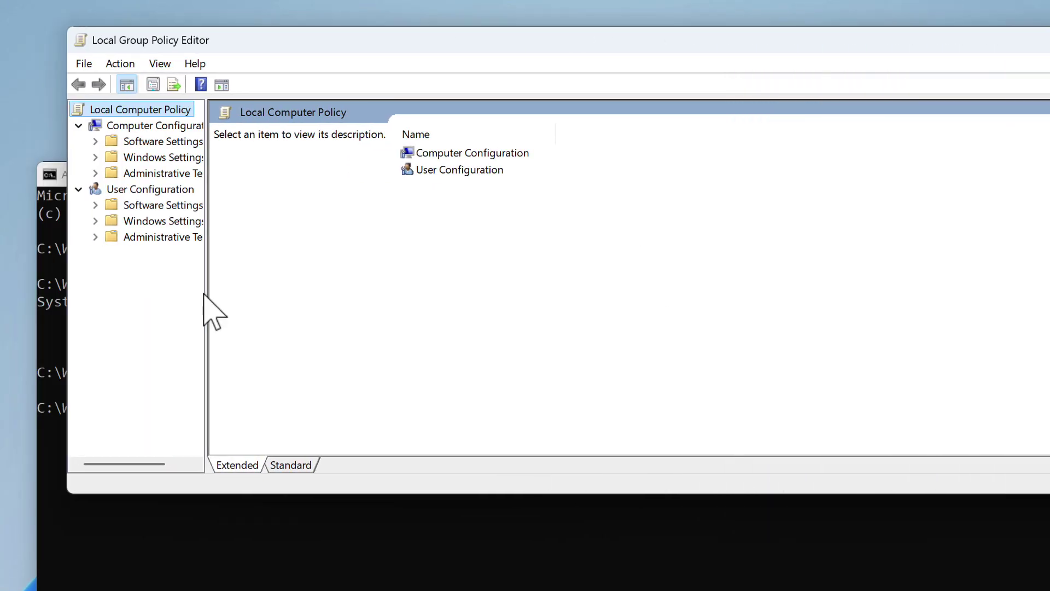
pyautogui.moveTo(207, 293); pyautogui.dragTo(398, 294)
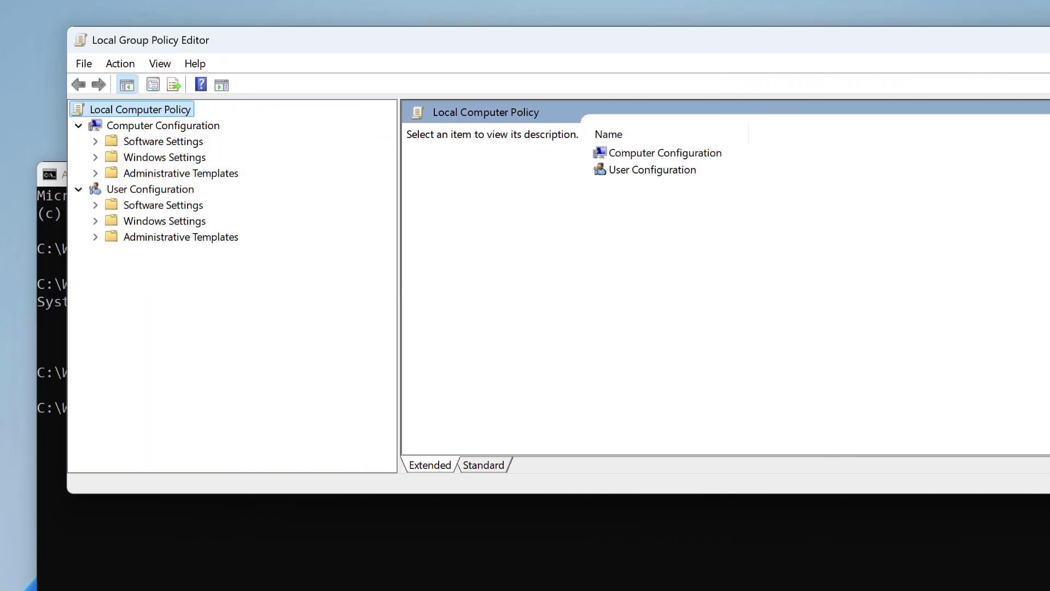
pyautogui.click(734, 260)
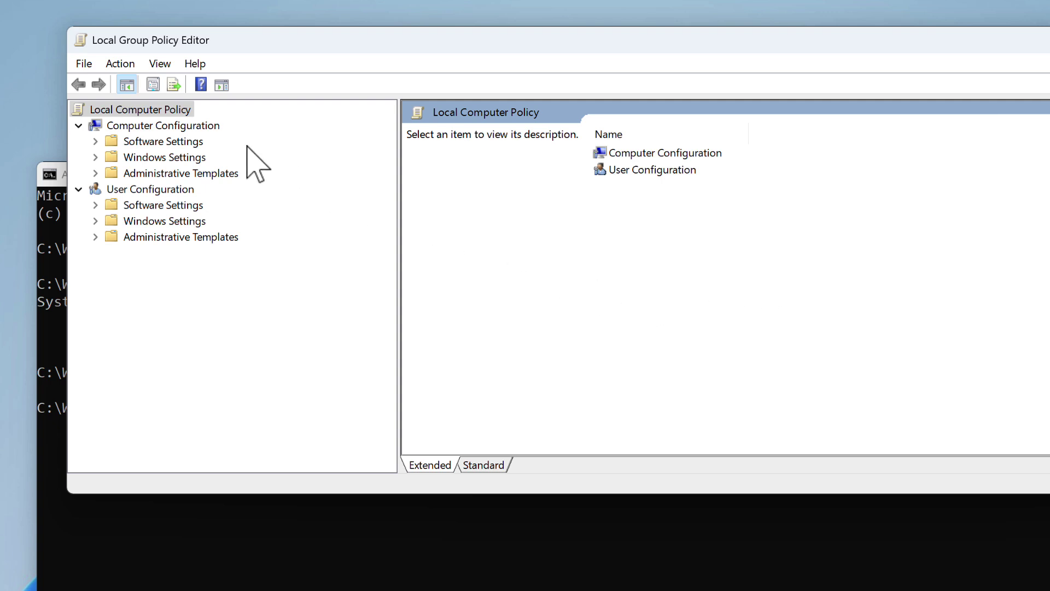
pyautogui.click(96, 157)
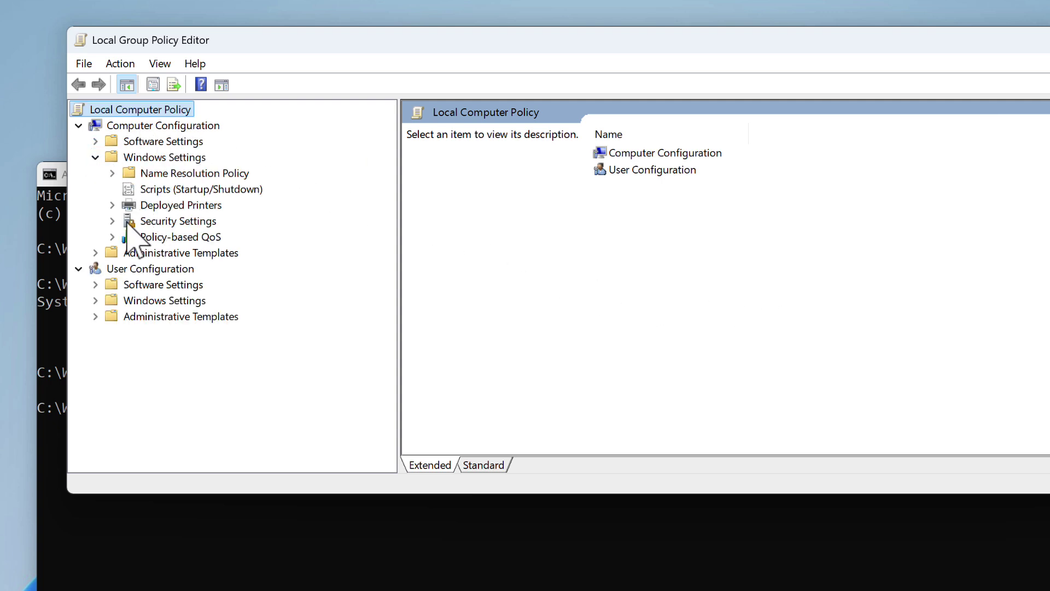
pyautogui.click(113, 221)
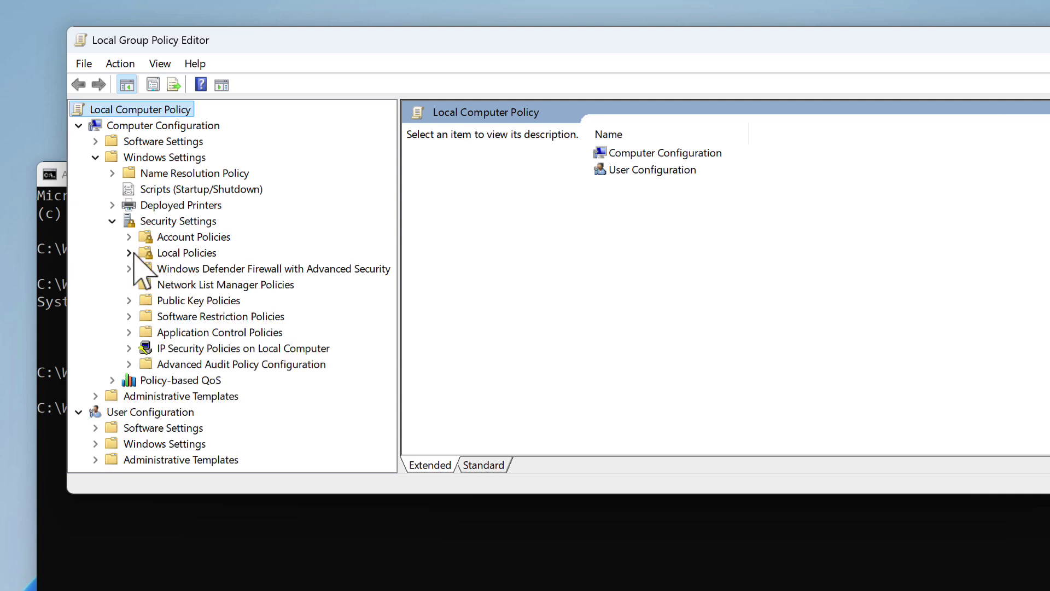
pyautogui.click(129, 253)
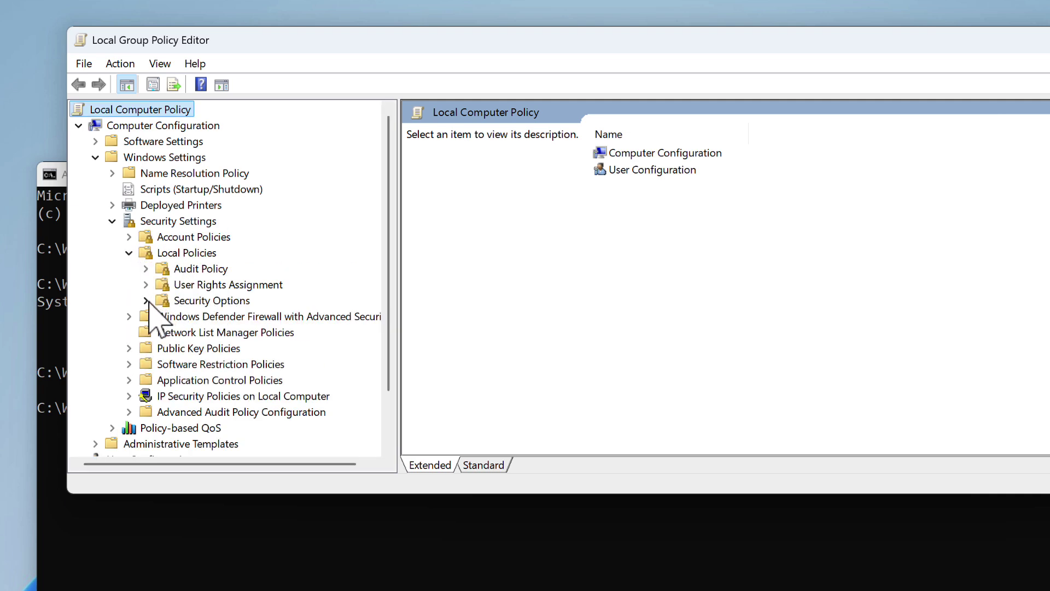
pyautogui.click(193, 300)
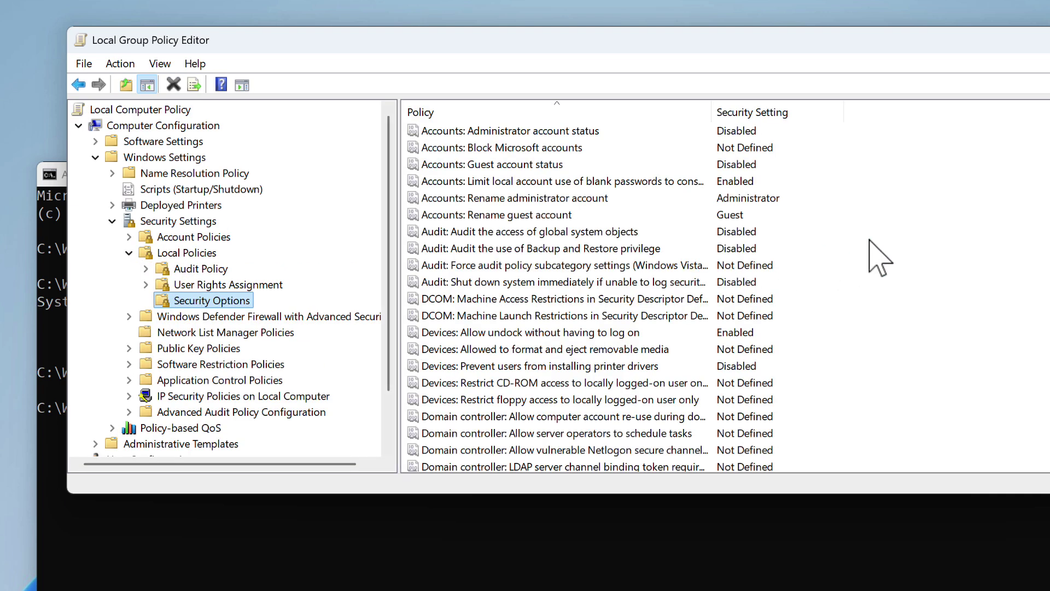
pyautogui.scroll(-8, 873, 255)
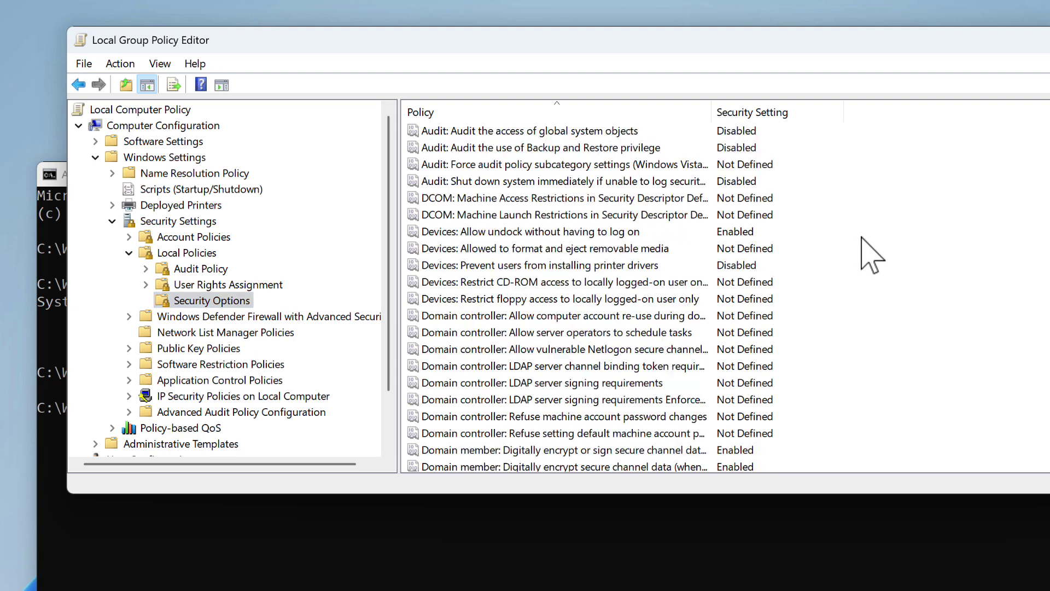
pyautogui.scroll(-5, 868, 261)
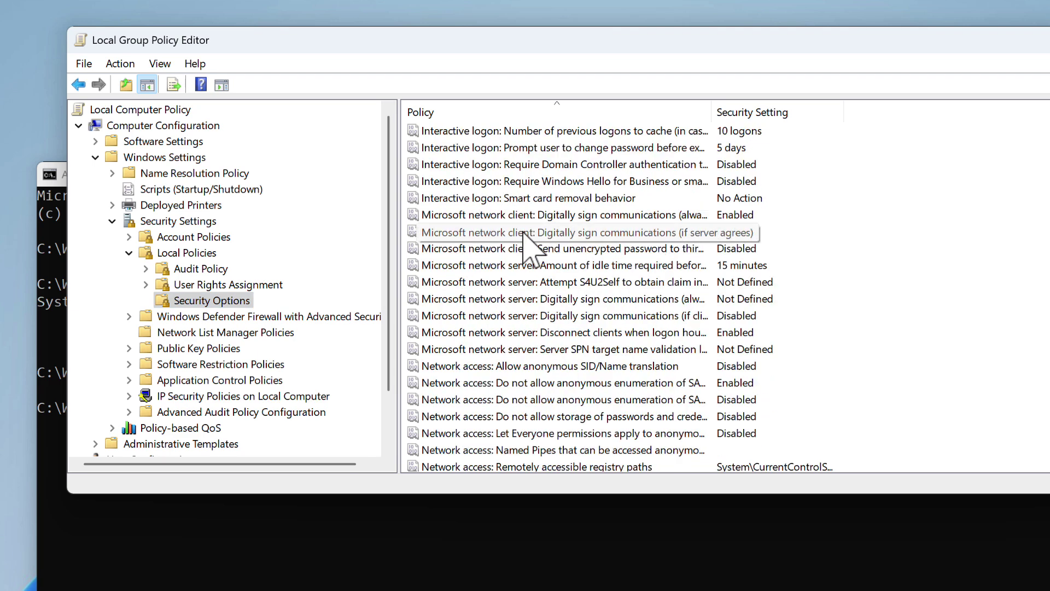
# Set Microsoft network client: Digitally sign communications (always) to Disabled and apply it
pyautogui.doubleClick(551, 215)
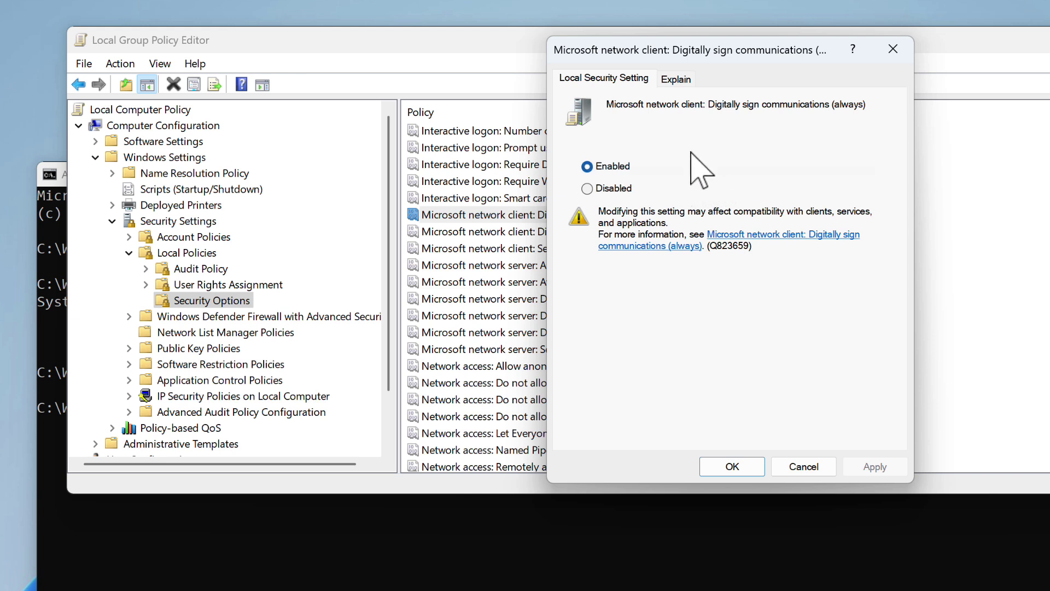
pyautogui.click(587, 189)
pyautogui.click(875, 466)
pyautogui.click(747, 469)
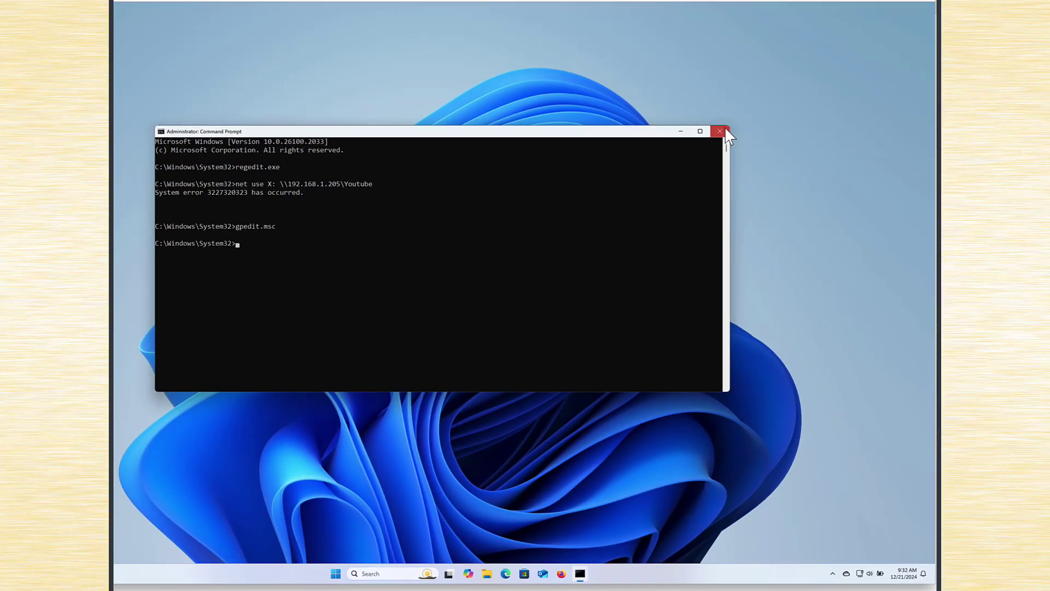
pyautogui.click(723, 129)
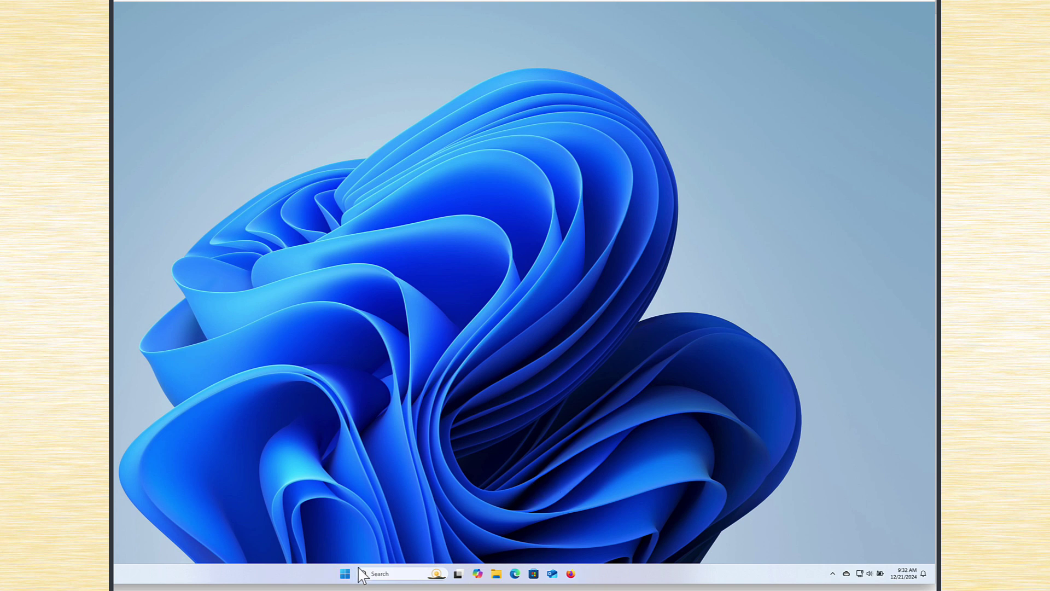
# Bring up the Start menu's power options to restart the PC
pyautogui.click(345, 573)
pyautogui.click(562, 543)
# From This PC in File Explorer, map drive letter X: to \\192.168.1.205\Youtube
pyautogui.click(496, 574)
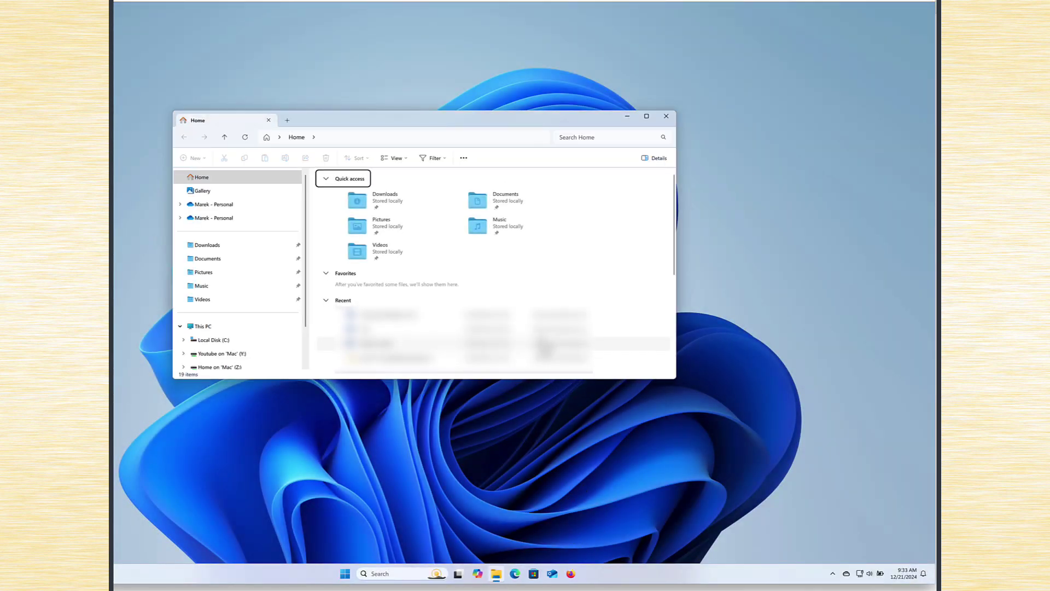
pyautogui.rightClick(234, 329)
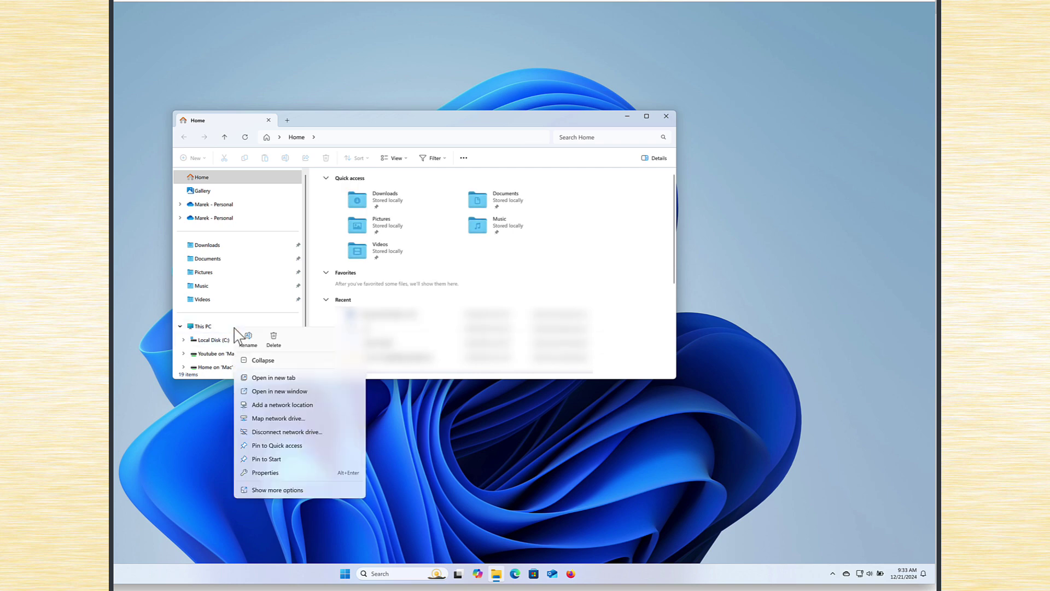
pyautogui.click(285, 419)
pyautogui.write('\\192.168.1.205\\Youtube')
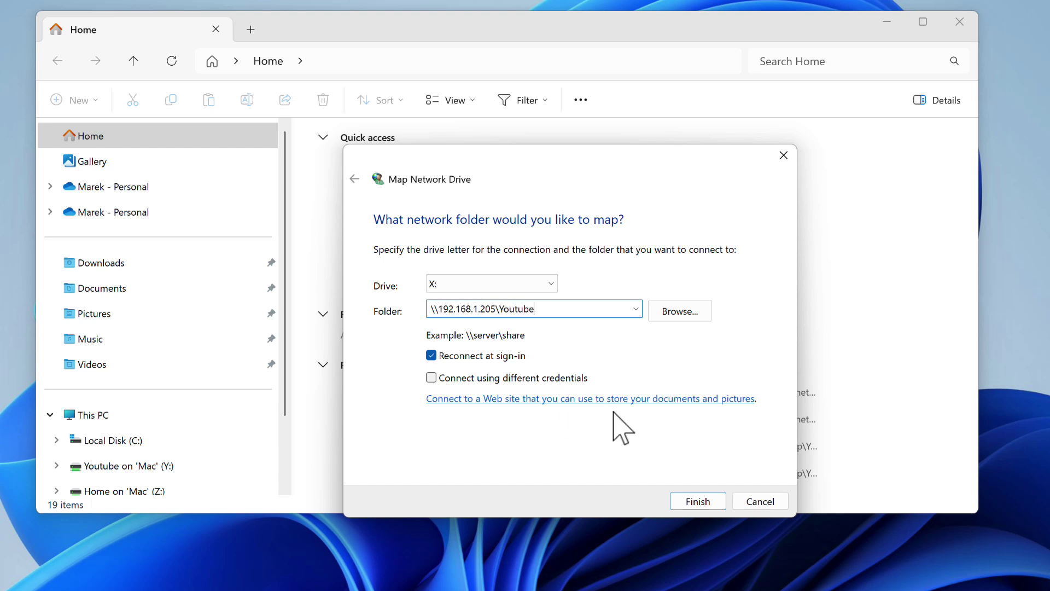
pyautogui.click(698, 499)
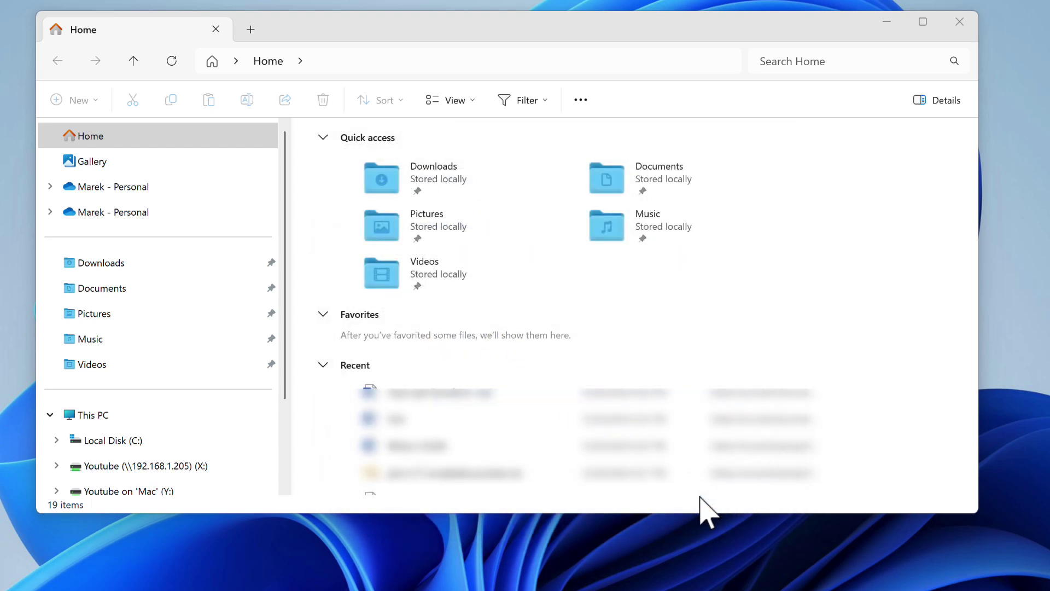